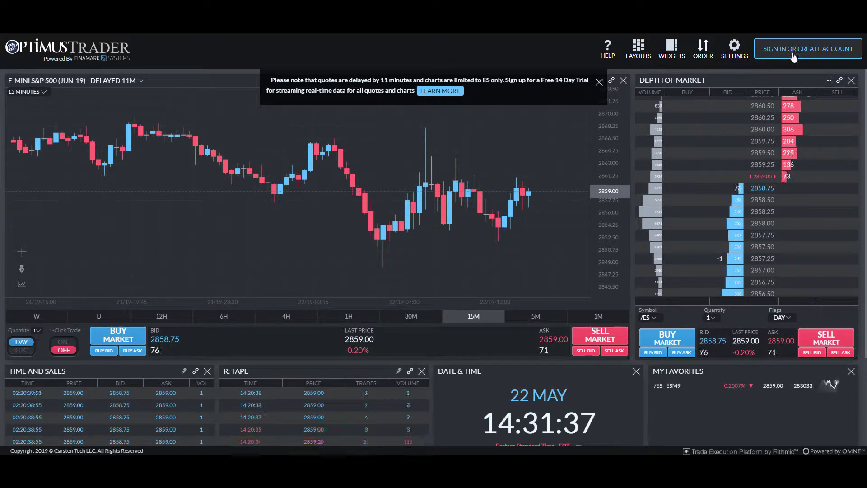
- Start a 14-day trial sign-up and autofill the form with saved contact details
left_click(780, 54)
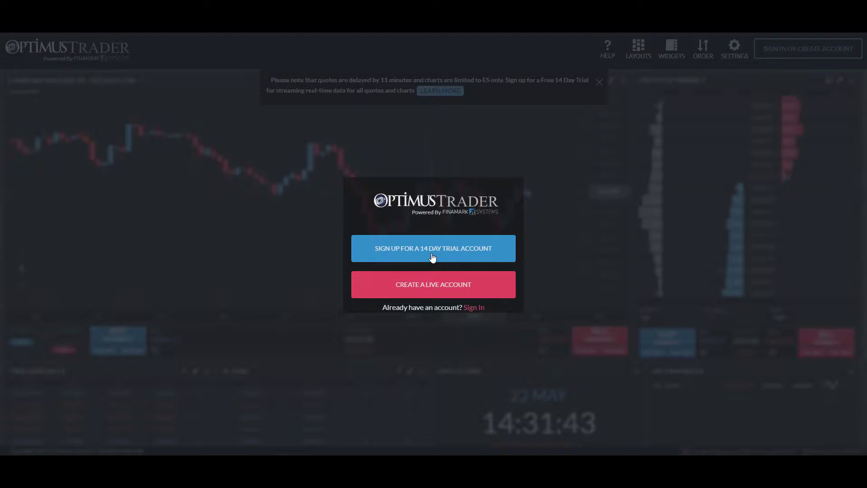
left_click(478, 250)
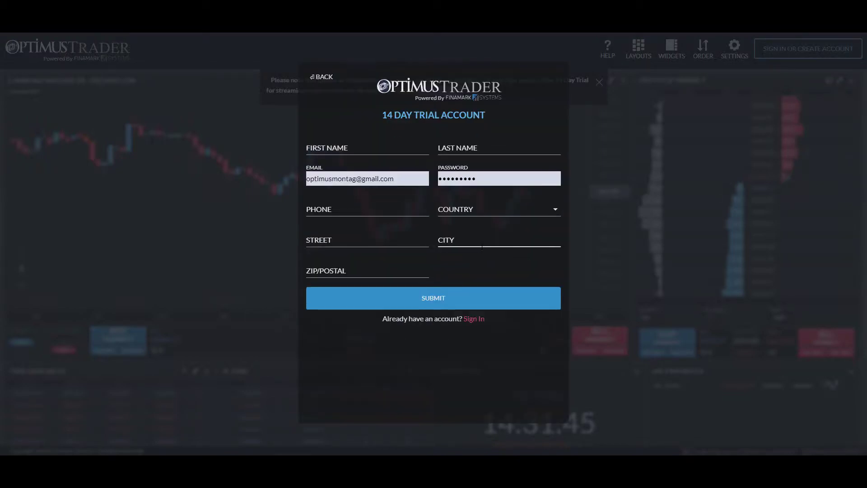
left_click_drag(394, 179, 300, 192)
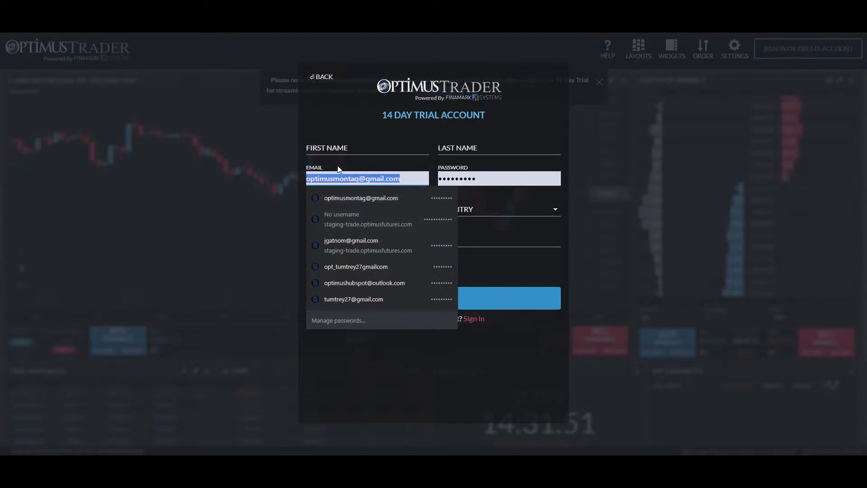
left_click(365, 148)
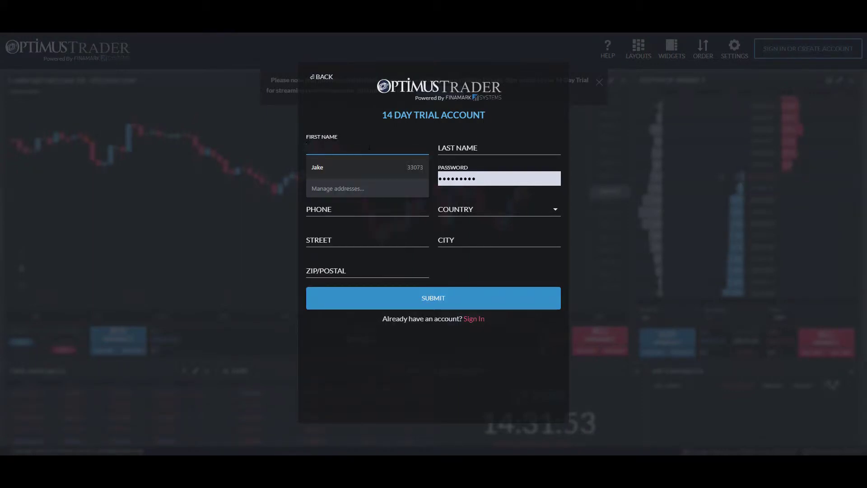
left_click(359, 162)
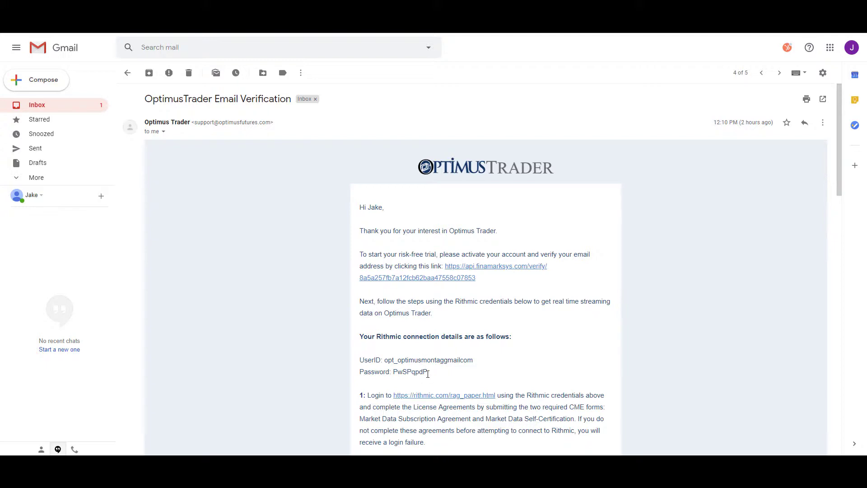
- Open the api.finamarksys.com account verification link in the email
left_click_drag(427, 373, 359, 358)
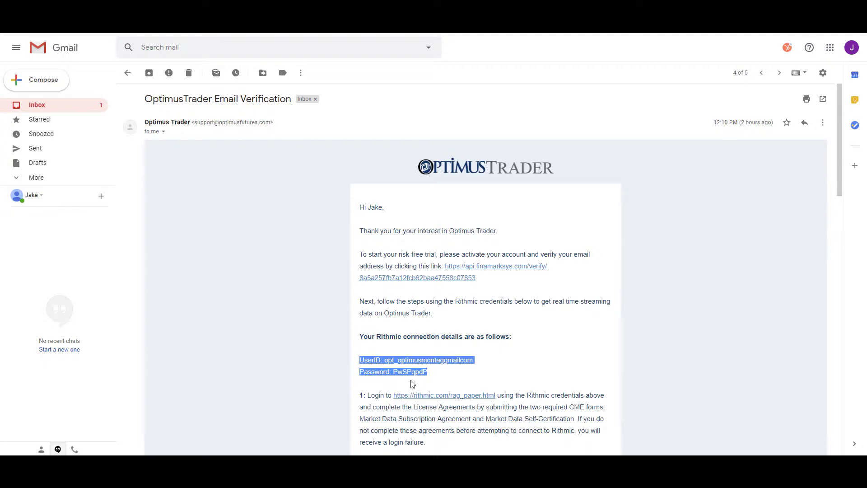
left_click(418, 360)
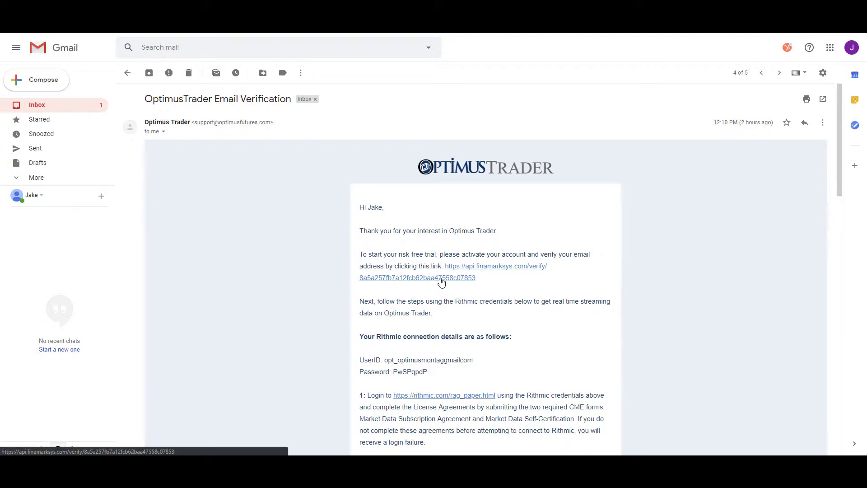
left_click(442, 282)
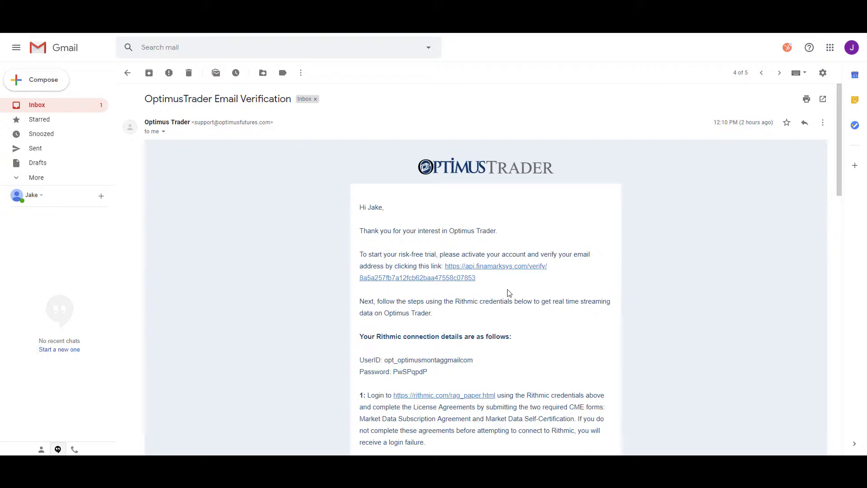
- Scroll the email to the Rithmic user ID and password lines
scroll(497, 313, "down", 2)
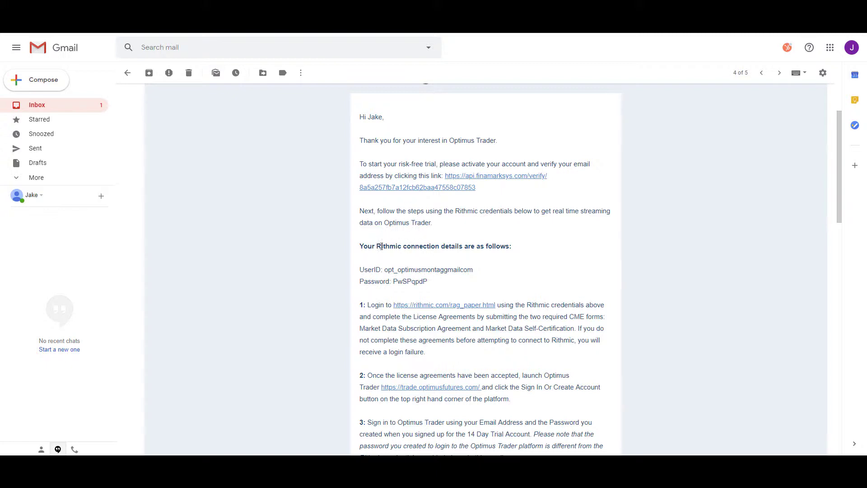
left_click_drag(428, 281, 365, 269)
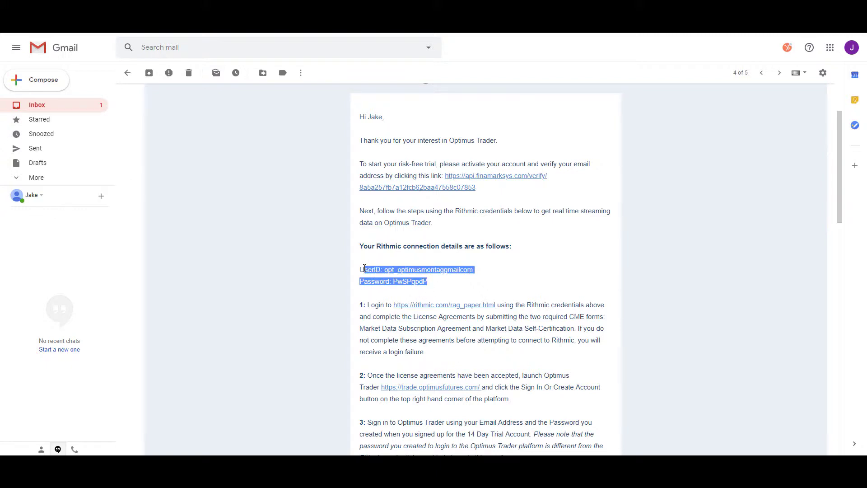
left_click(385, 262)
scroll(400, 256, "down", 1)
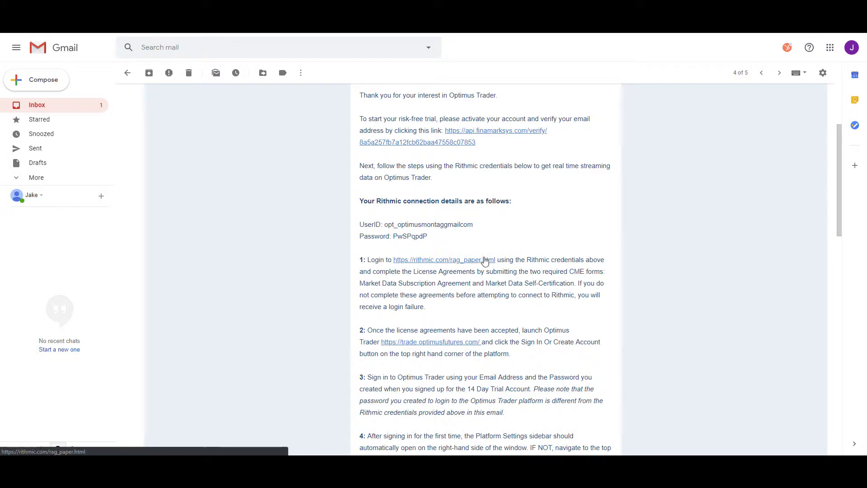
- Open the Rithmic agreements login page and paste the emailed user ID as username
left_click(479, 264)
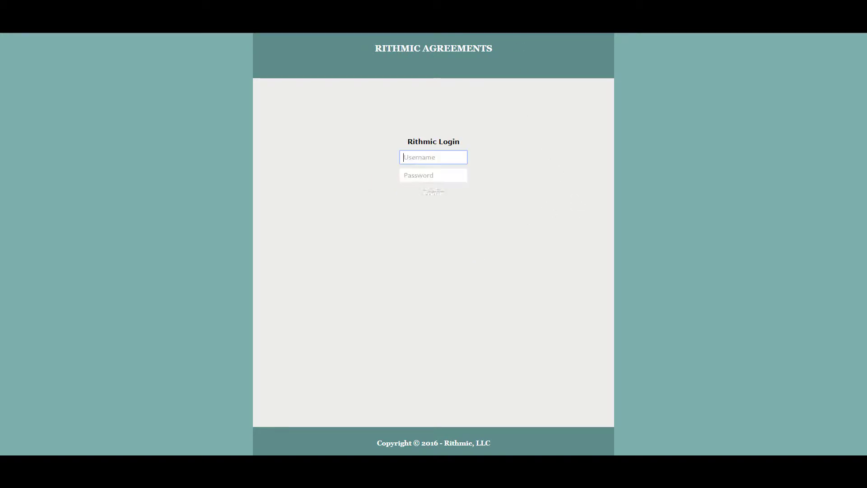
key("ctrl+Tab")
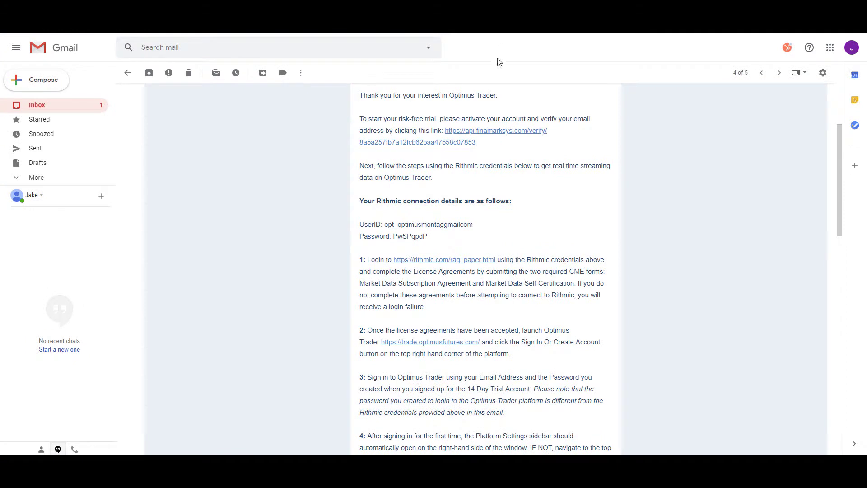
double_click(423, 224)
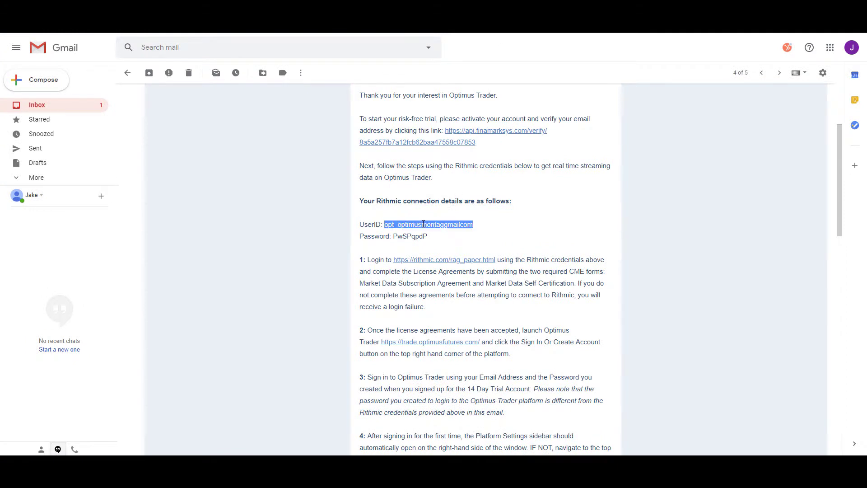
key("ctrl+c")
key("ctrl+Tab")
left_click(437, 158)
key("ctrl+v")
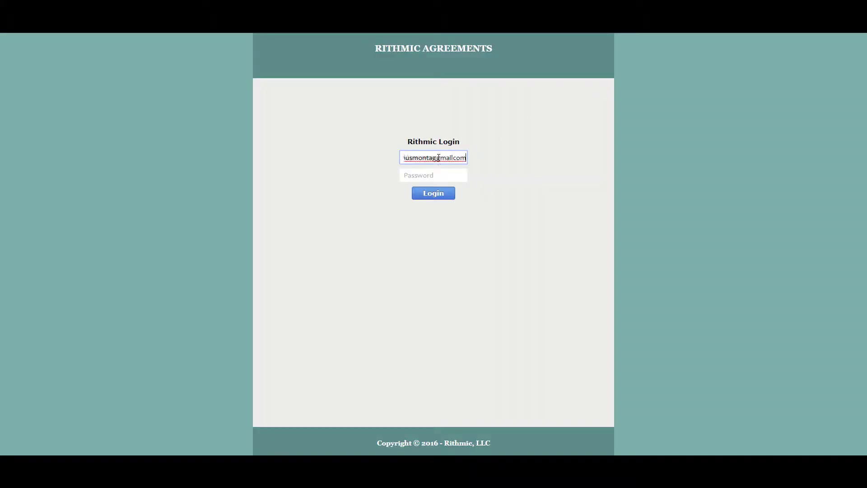
- Copy the emailed Rithmic password into the password field and log in
key("ctrl+Tab")
double_click(407, 236)
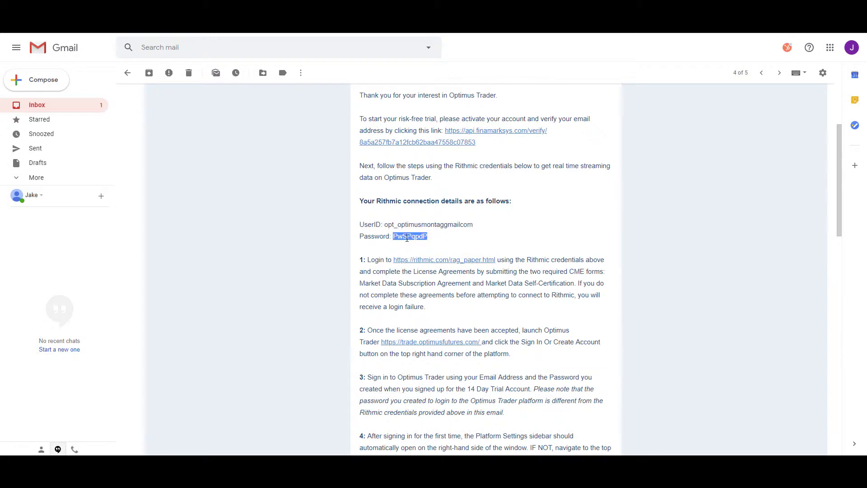
key("ctrl+c")
key("ctrl+Tab")
key("Tab")
key("ctrl+v")
left_click(433, 193)
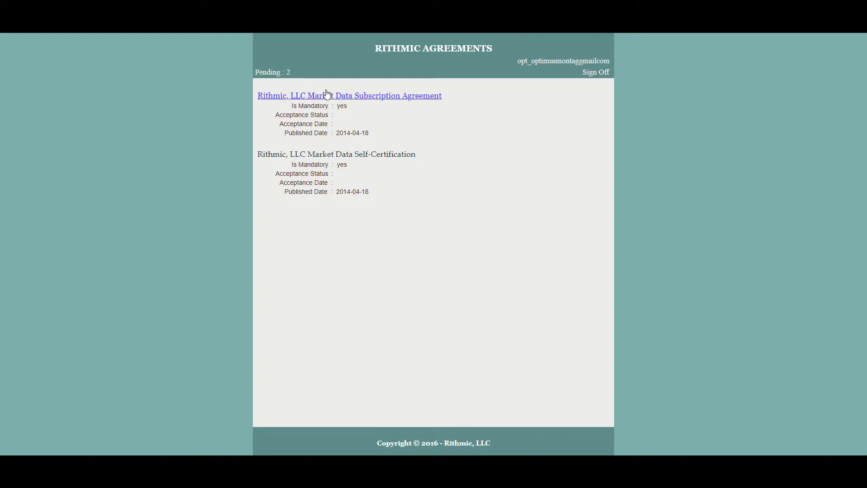
- Accept the Market Data Subscription Agreement
left_click(370, 96)
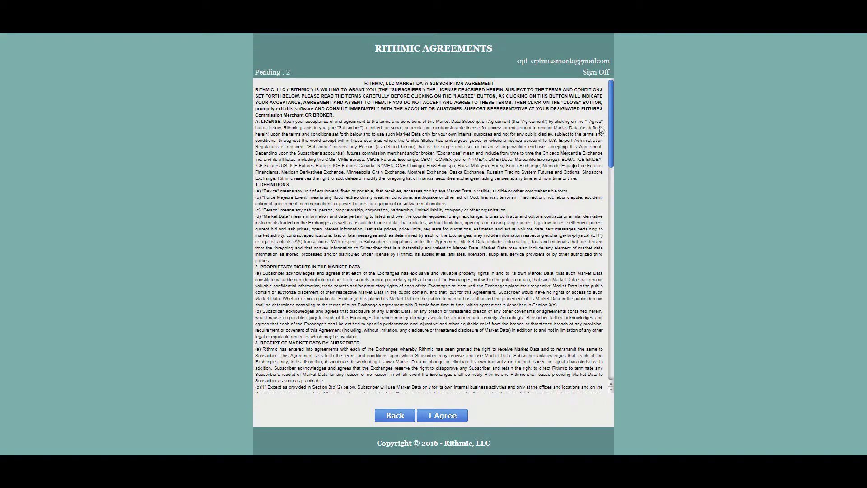
left_click_drag(613, 111, 592, 338)
left_click(424, 415)
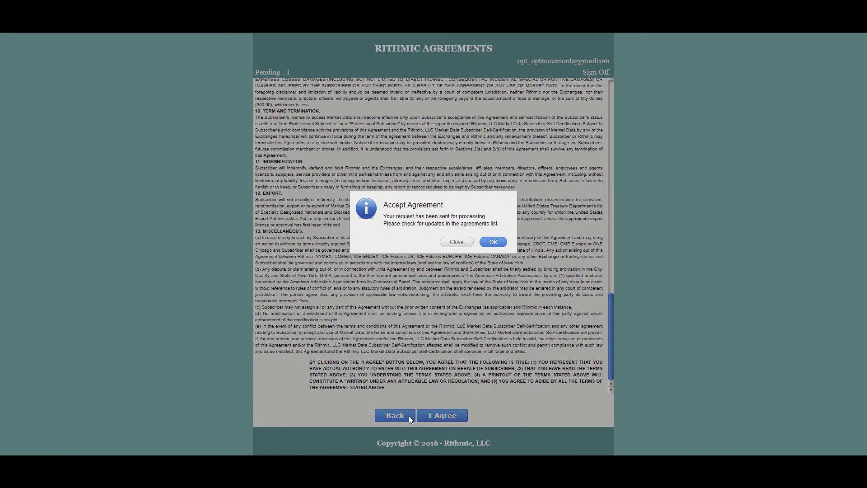
left_click(493, 242)
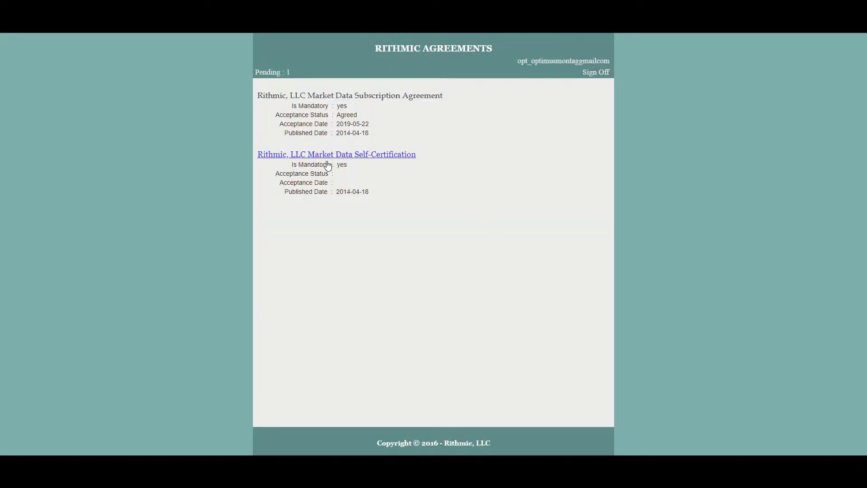
- Submit the Market Data Self-Certification as a Non-Professional subscriber
left_click(351, 156)
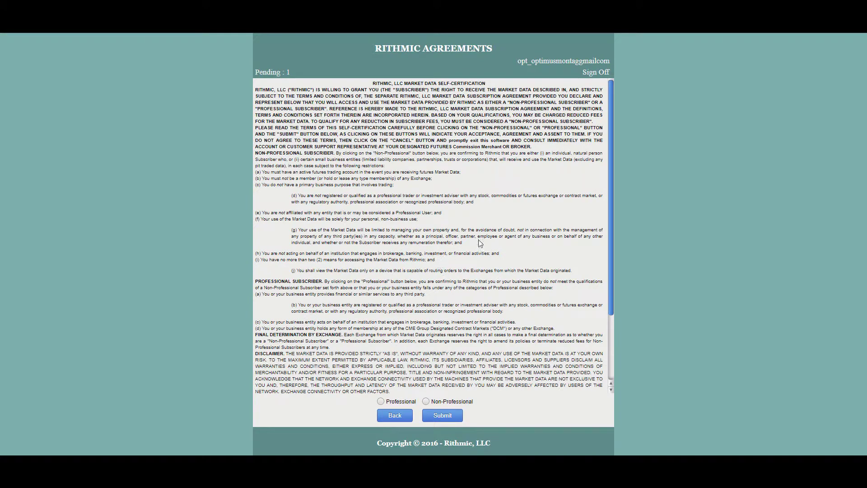
left_click_drag(609, 188, 607, 250)
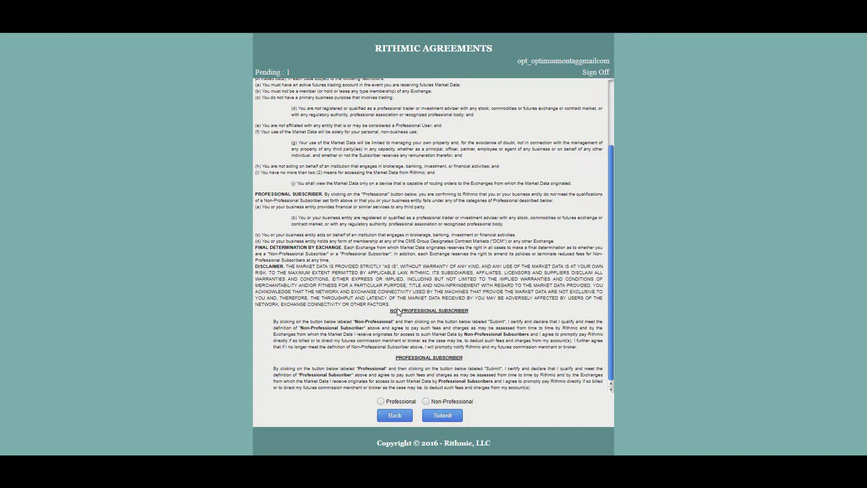
left_click(428, 403)
left_click(442, 417)
left_click(494, 244)
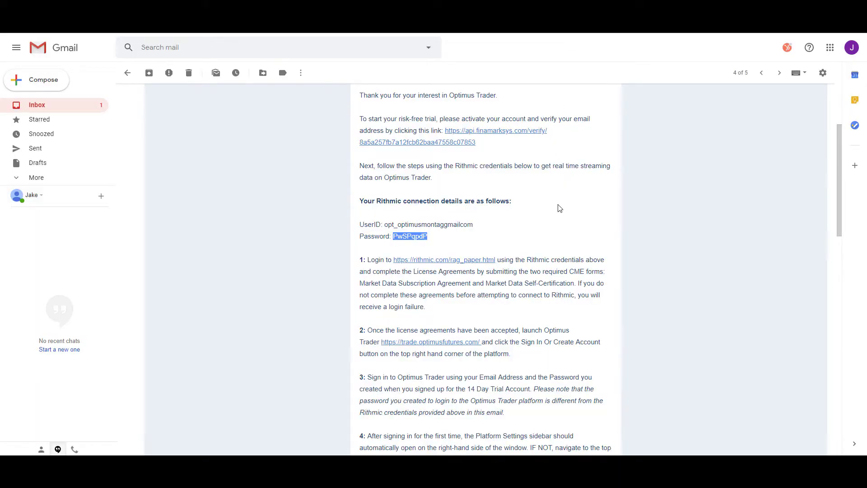
- Open the trade.optimusfutures.com platform link from step 2 of the email
scroll(560, 208, "down", 1)
scroll(530, 235, "down", 3)
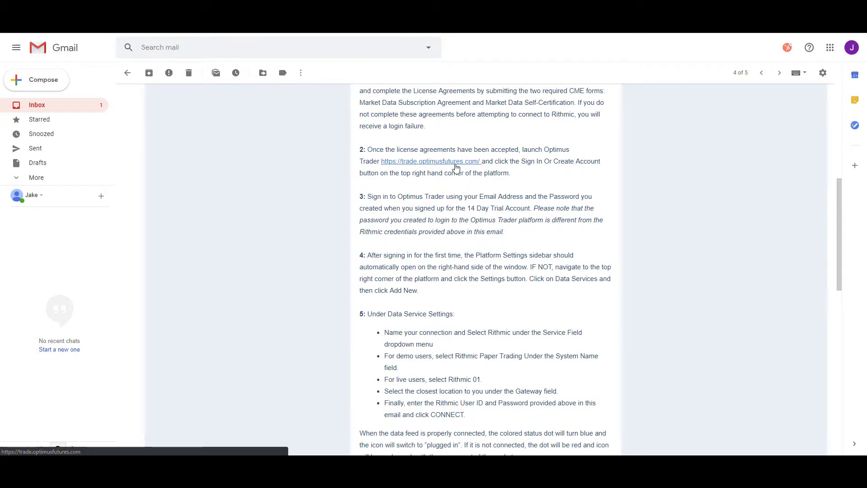
left_click(457, 161)
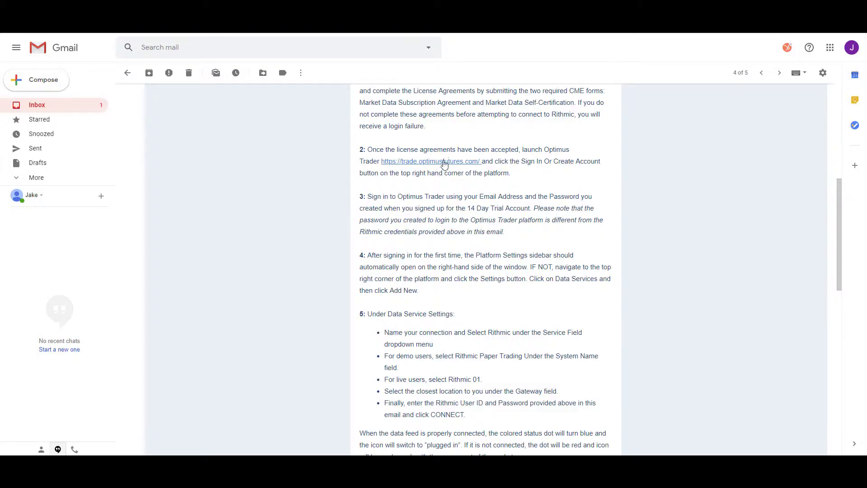
- Sign in to Optimus Trader with the existing account email and password
scroll(444, 164, "up", 5)
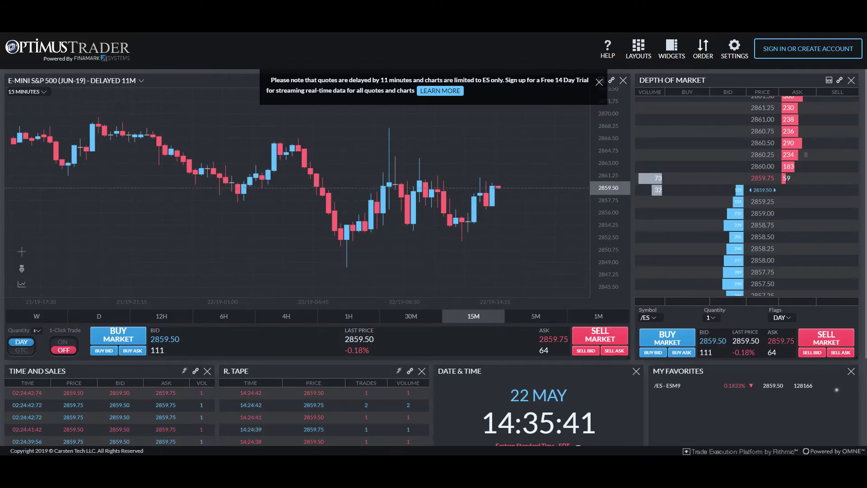
left_click(802, 58)
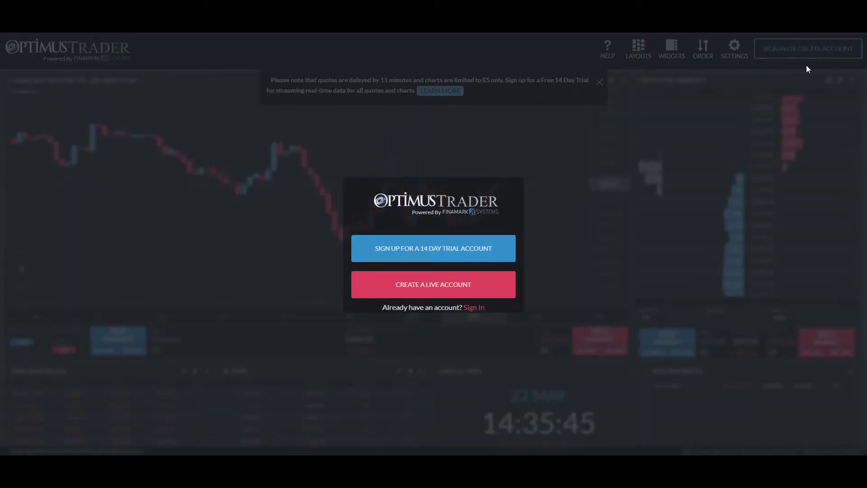
left_click(471, 307)
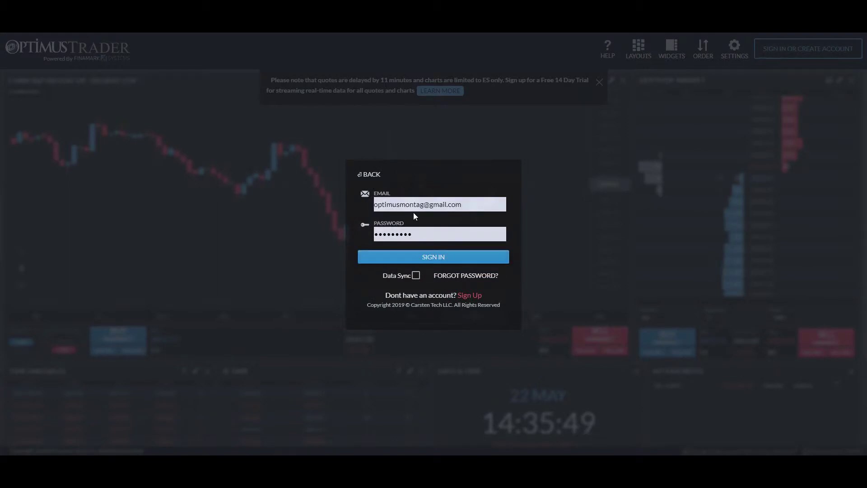
left_click(440, 258)
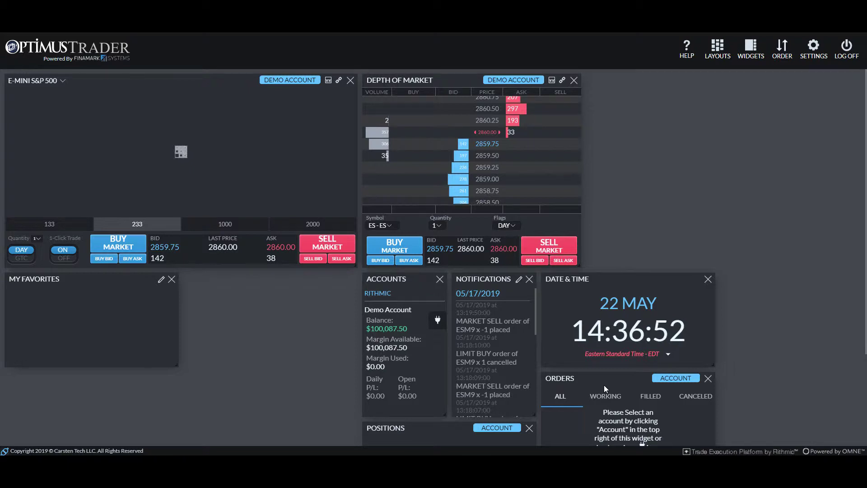
- In Settings > Data Services, review Service 0, return, and add a new service
left_click(813, 46)
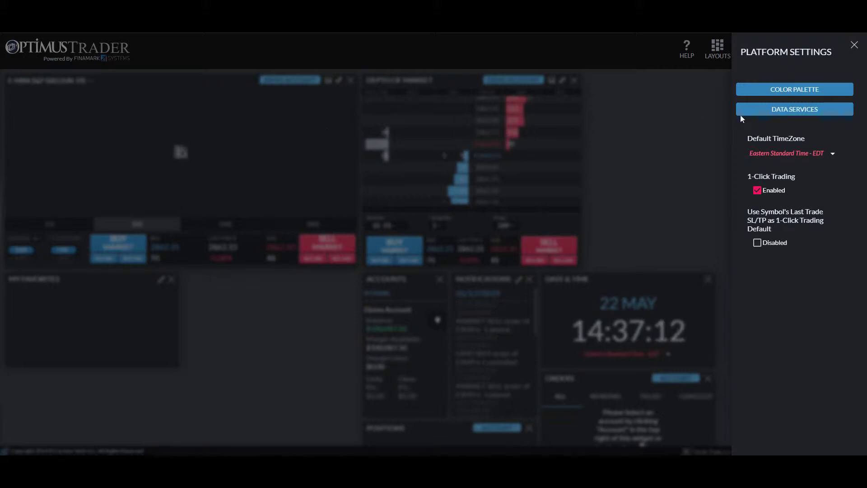
left_click(793, 110)
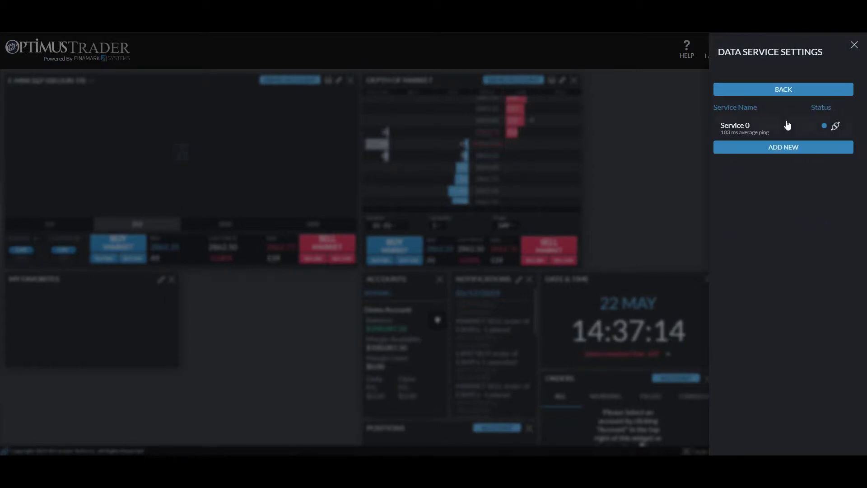
left_click(789, 126)
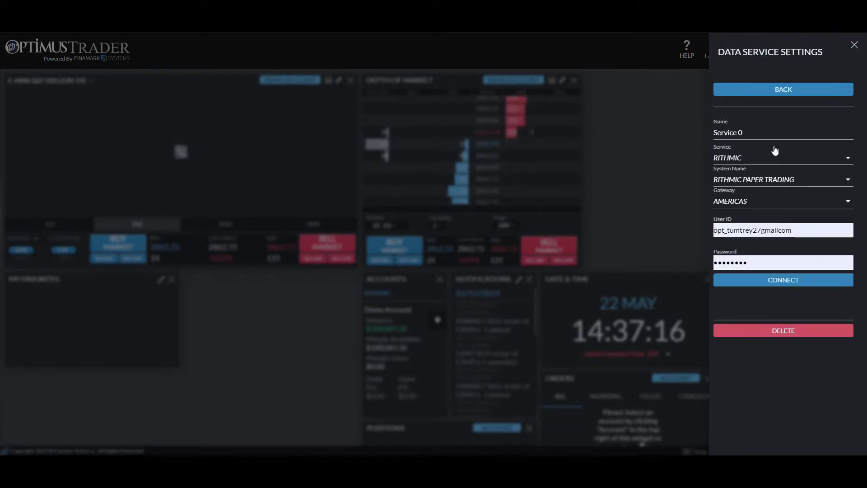
left_click(761, 90)
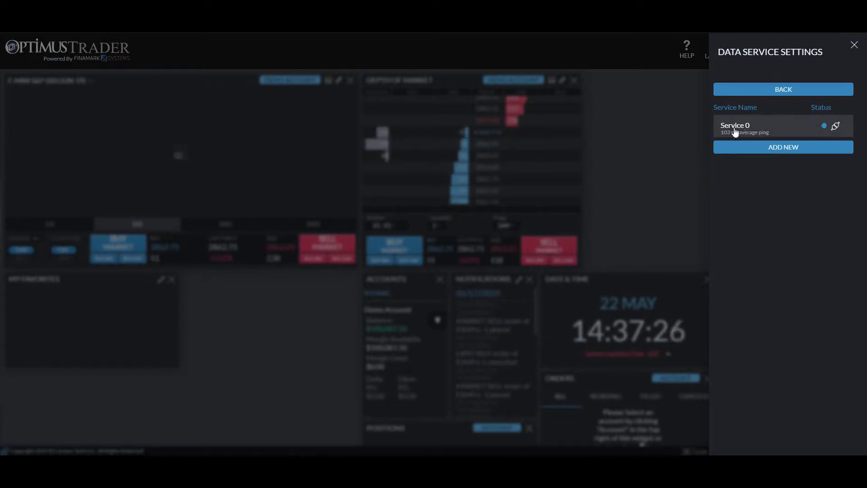
left_click(772, 149)
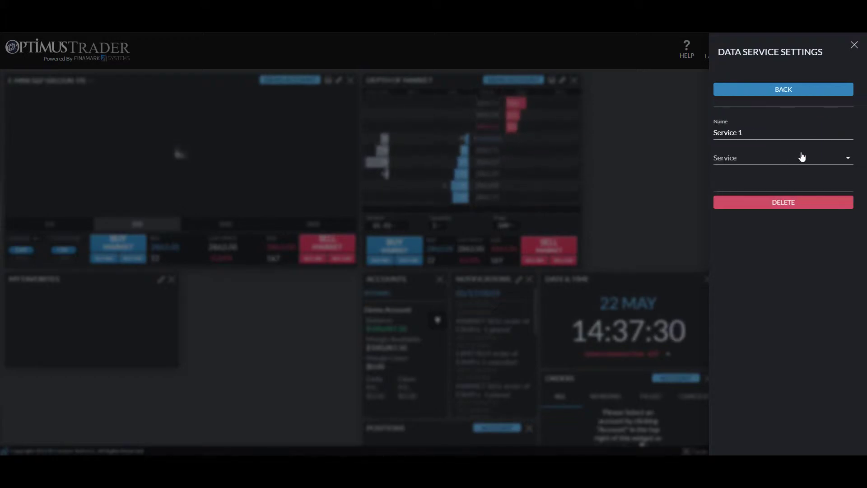
- Rename the new data service to 'Demo'
key("shift+Left")
left_click(750, 133)
left_click_drag(751, 133, 688, 130)
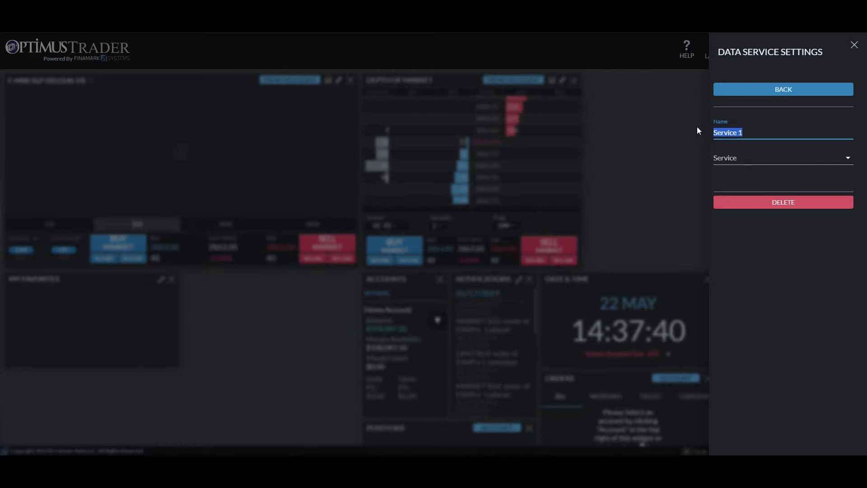
type("Ind")
key("BackSpace")
key("BackSpace")
key("BackSpace")
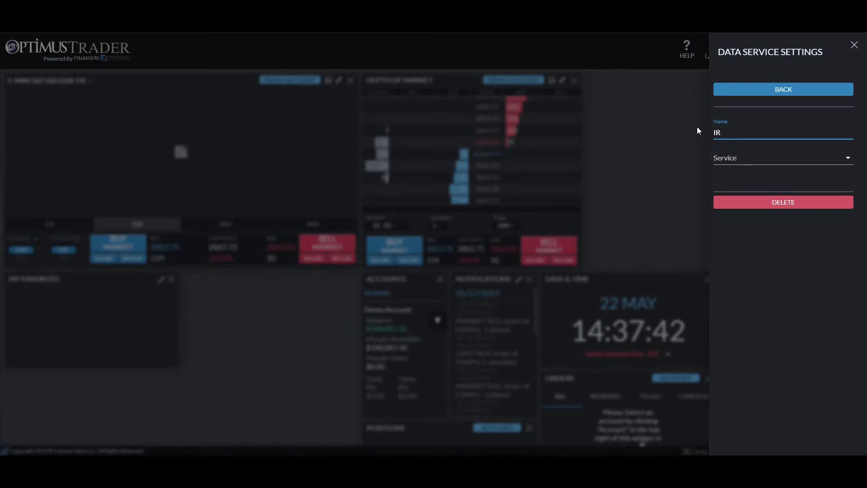
type("ndiv")
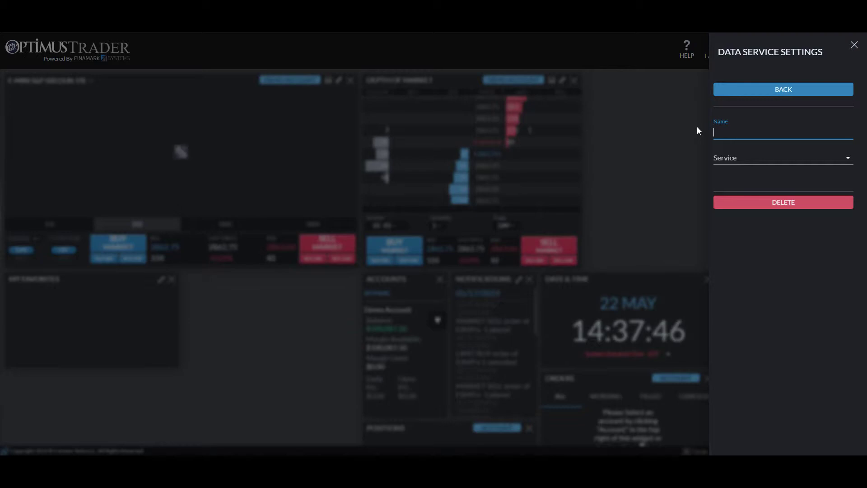
type("Demo")
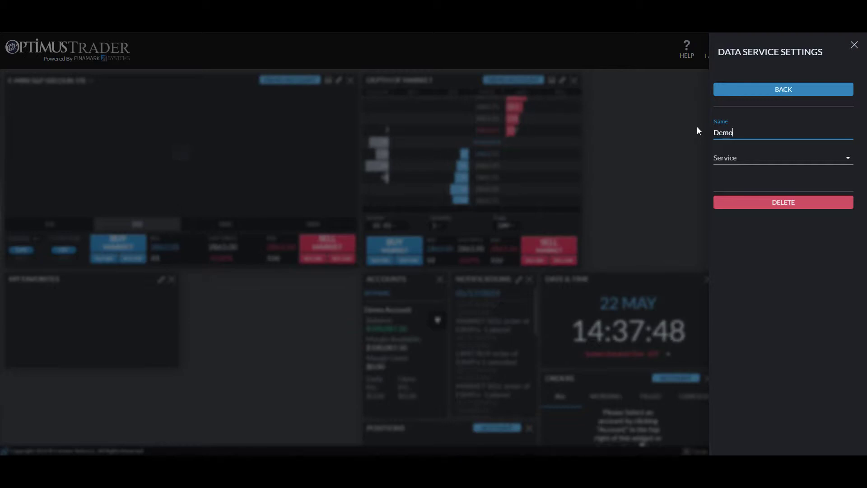
- Set the Demo service provider to RITHMIC
left_click(740, 163)
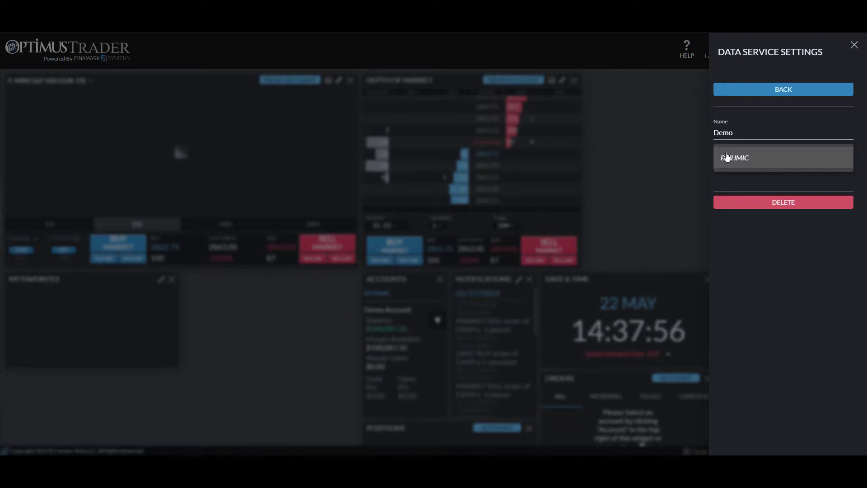
left_click(726, 156)
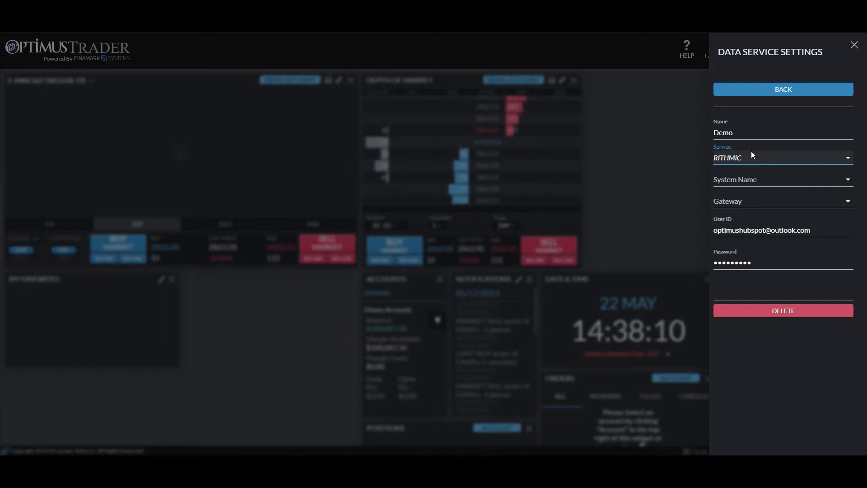
left_click(756, 180)
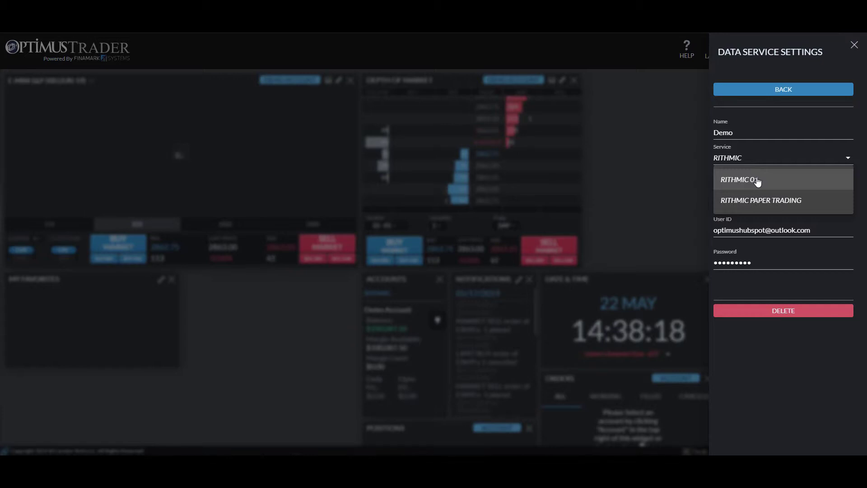
- Set the Demo service's system to RITHMIC PAPER TRADING and gateway to AMERICAS
left_click(779, 198)
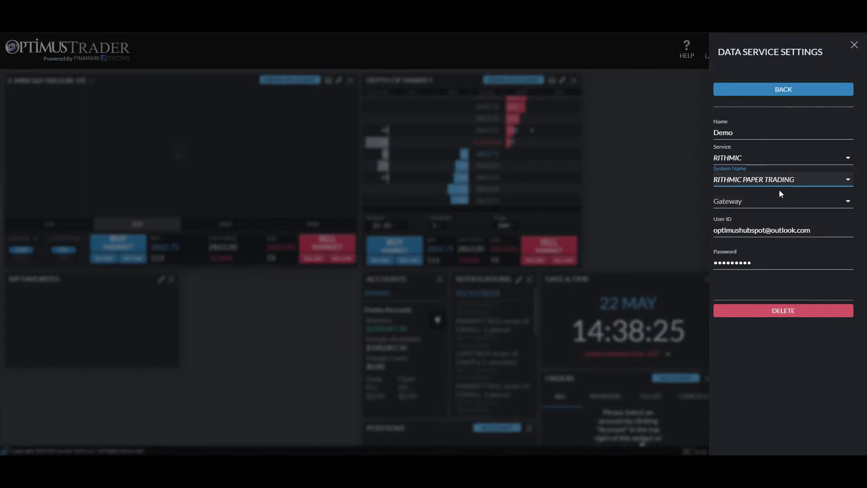
left_click(751, 176)
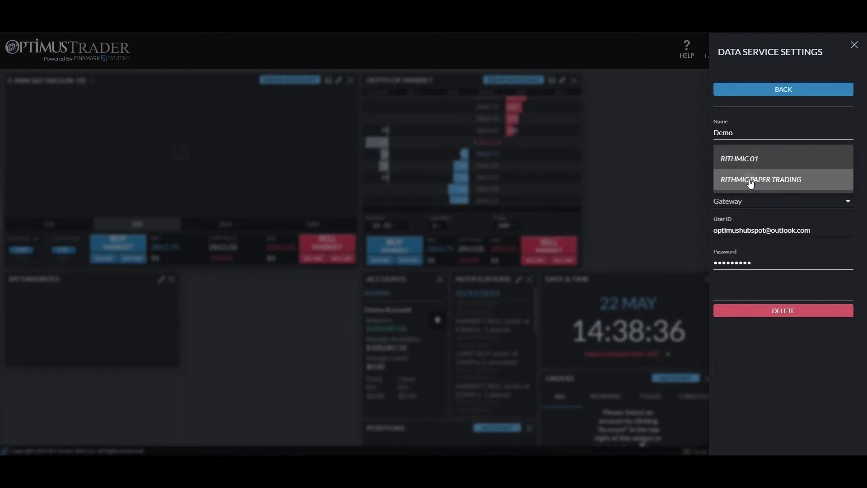
left_click(751, 180)
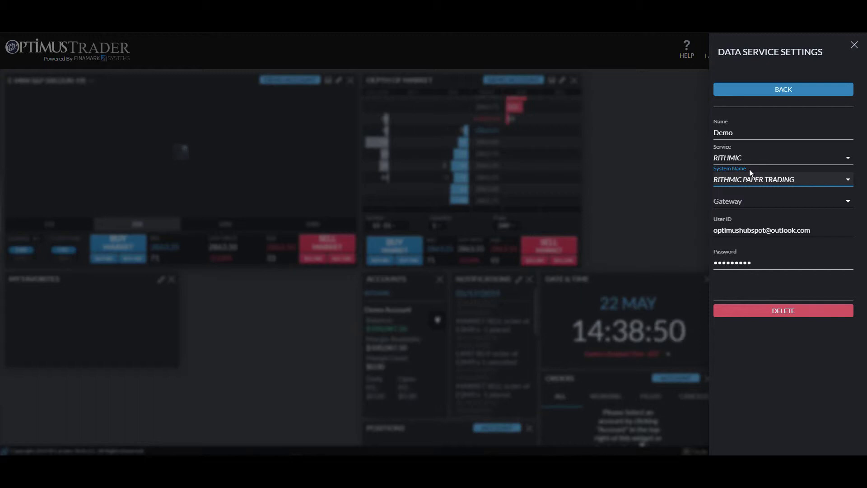
left_click(764, 200)
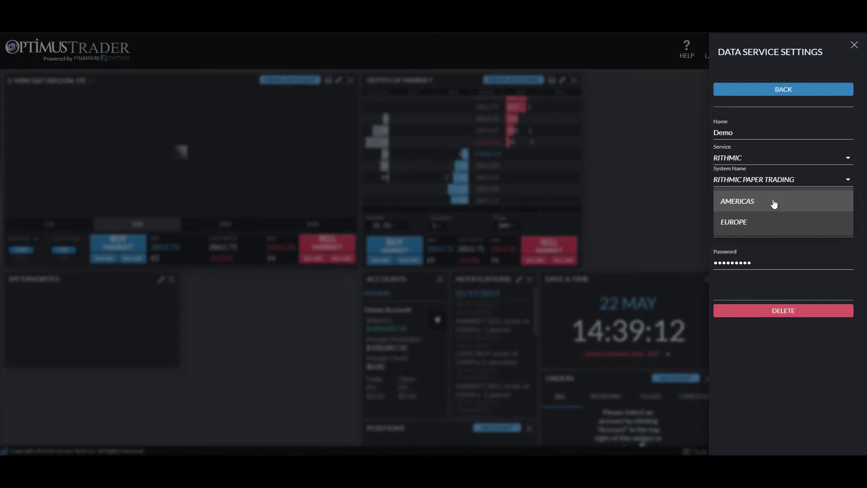
left_click(759, 205)
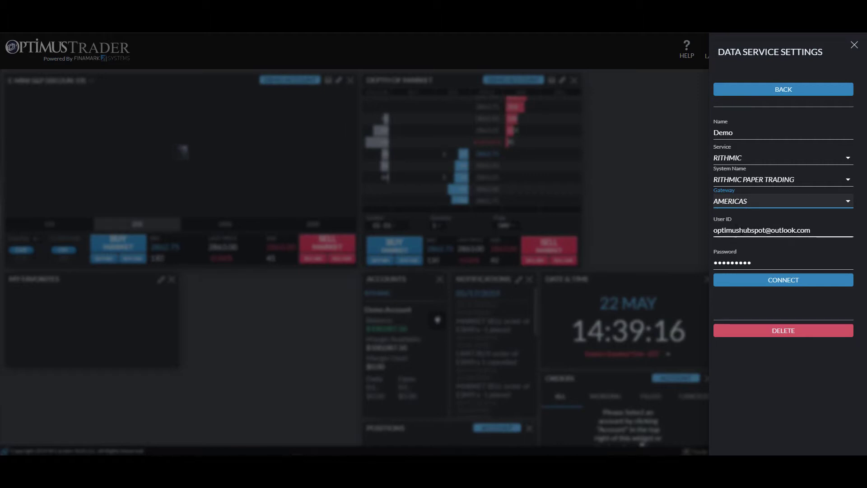
left_click(784, 230)
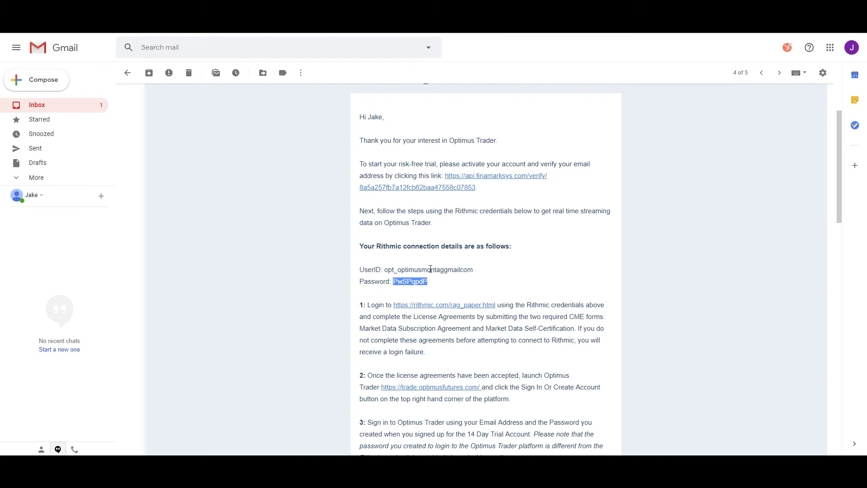
- Highlight the Rithmic UserID, Password and connection details in the verification email
left_click(382, 269)
left_click_drag(363, 270, 430, 287)
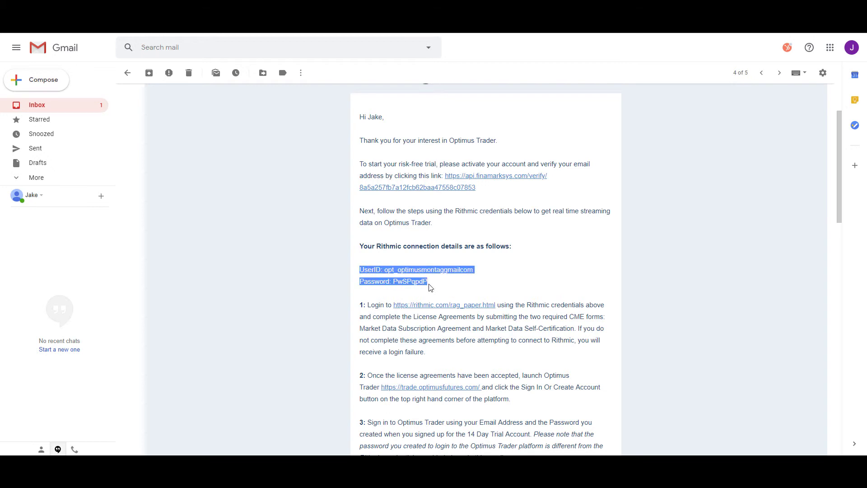
left_click(361, 247)
left_click_drag(361, 247, 414, 250)
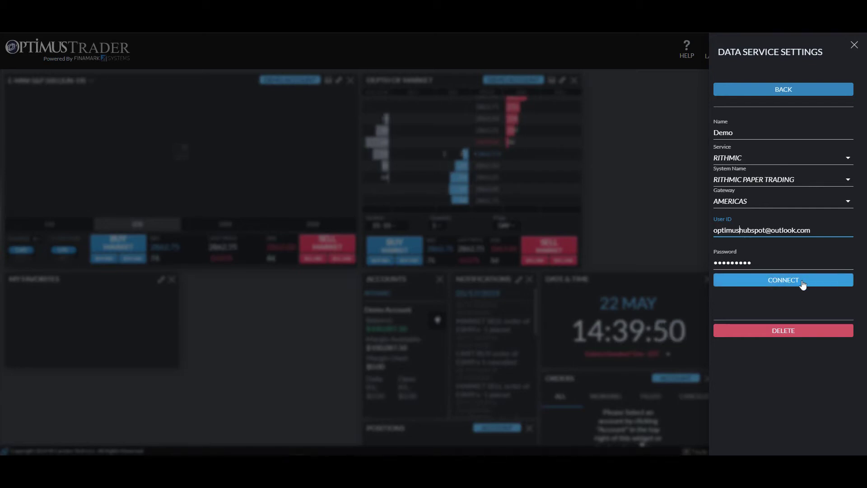
- Leave Data Service Settings and confirm the Demo service is listed beside the connected Service 0
left_click(809, 88)
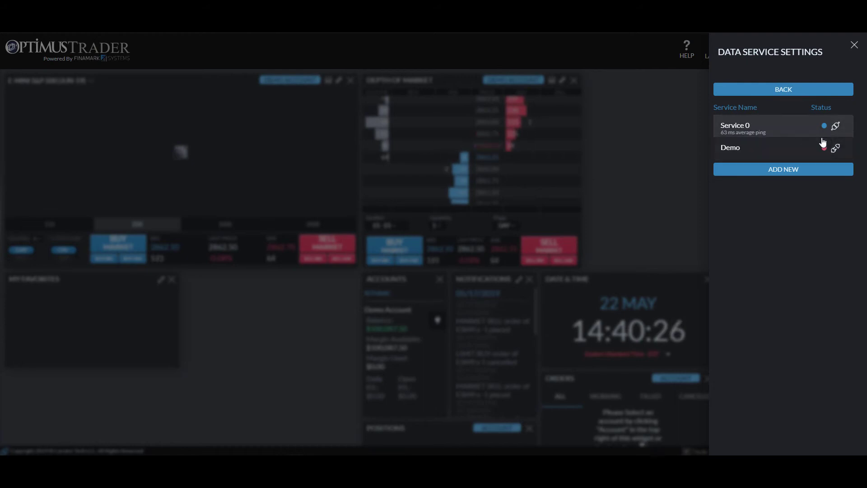
mouse_move(824, 131)
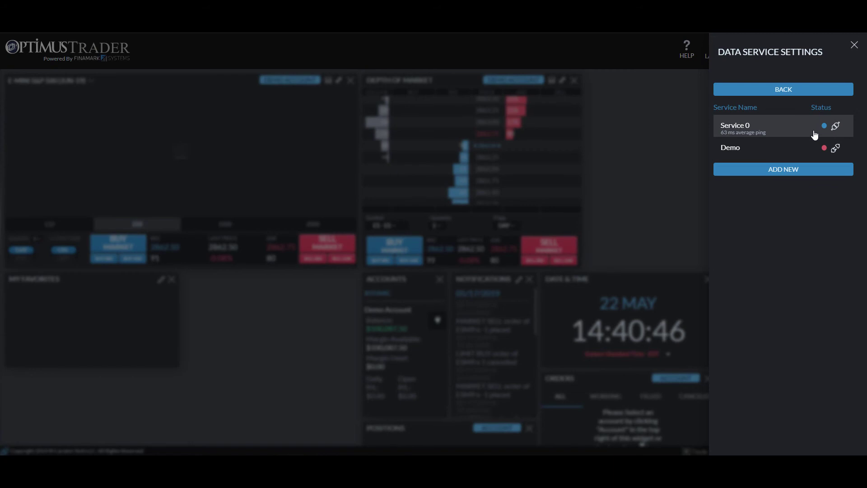
left_click(835, 129)
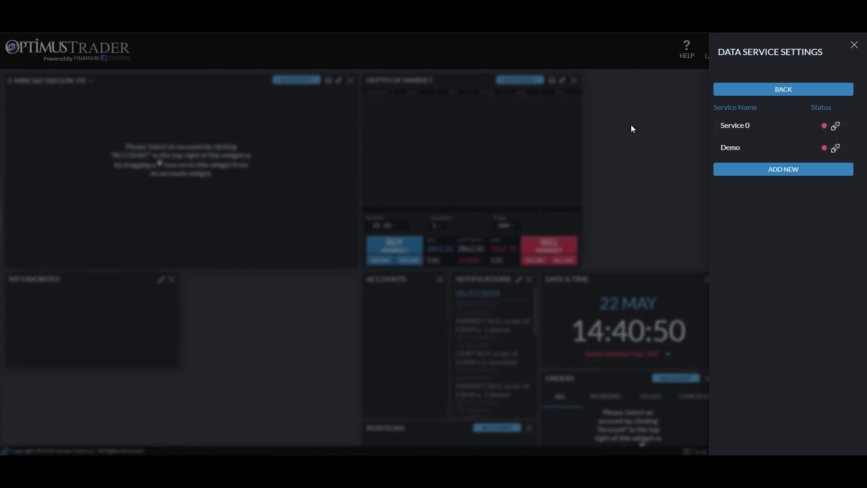
left_click(835, 128)
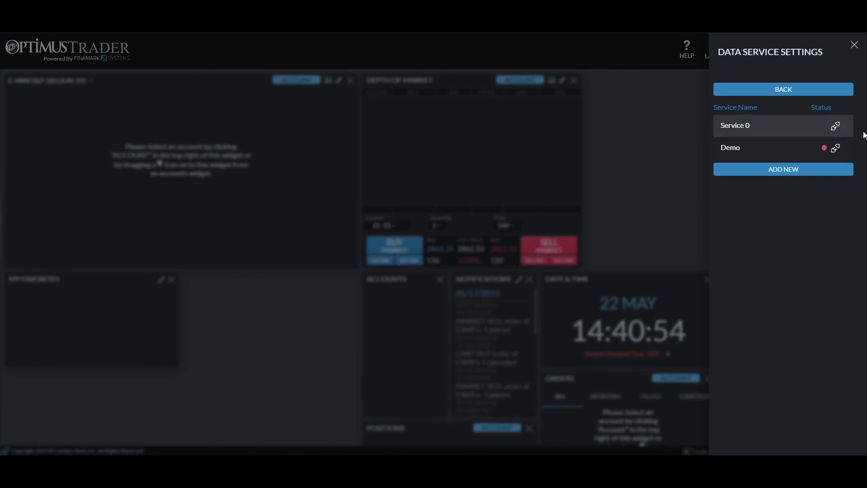